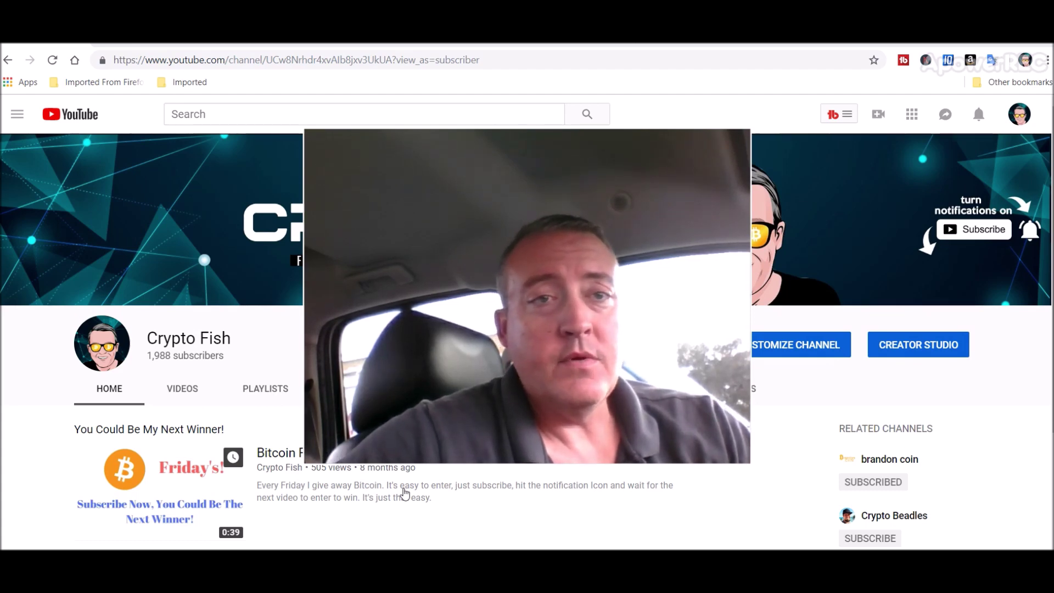
Step: Leave the Crypto Fish YouTube channel page for the webchain.network website tab
left_click_drag(306, 463, 504, 323)
left_click_drag(595, 242, 875, 194)
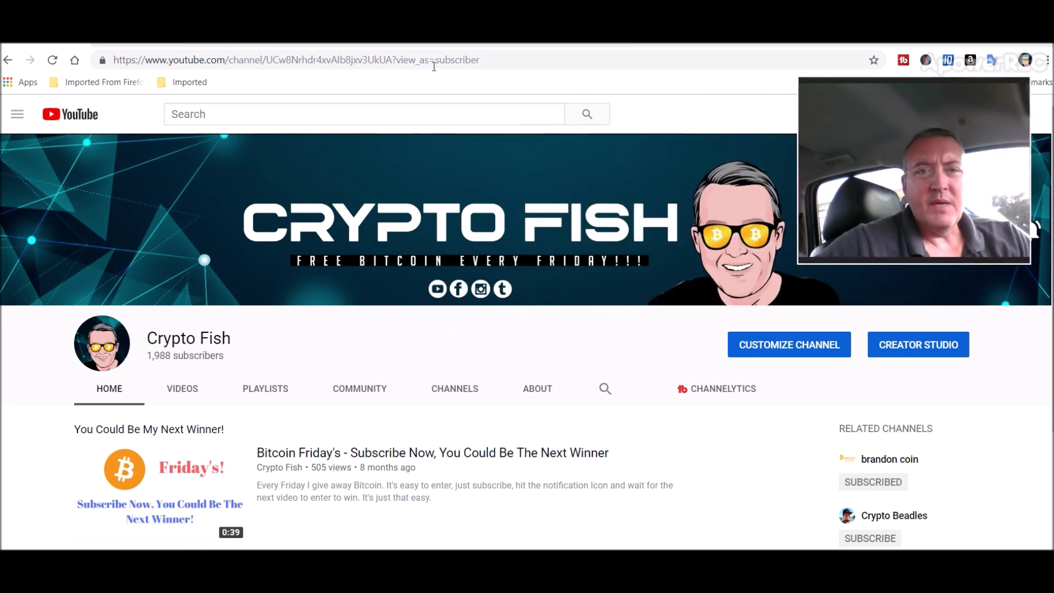
left_click(434, 39)
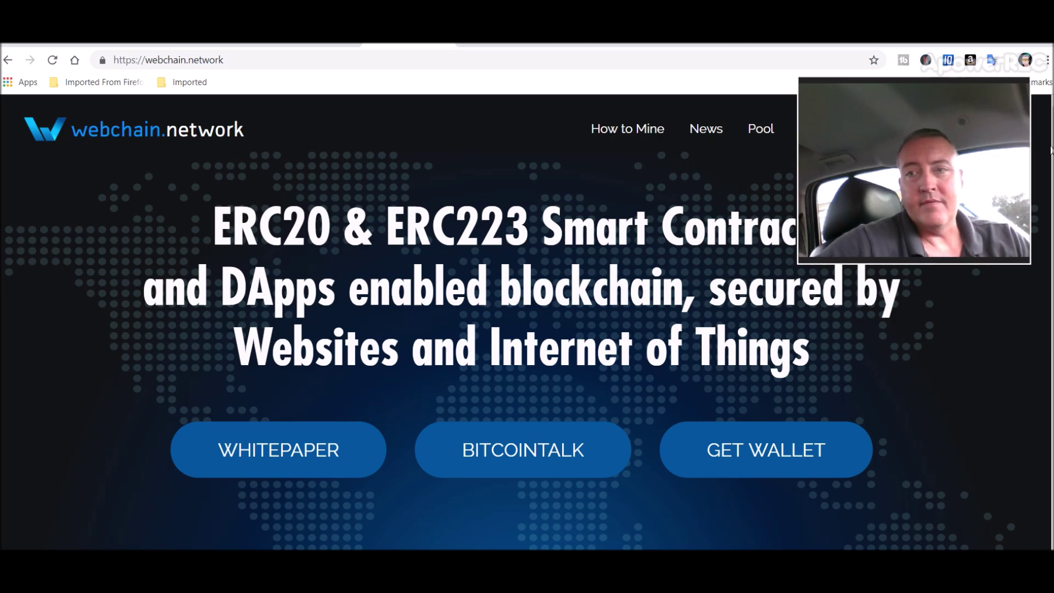
Step: Scroll through the webchain.network feature sections down to the 'Website monetization via CoinIMP' block
scroll(526, 323, "down", 10)
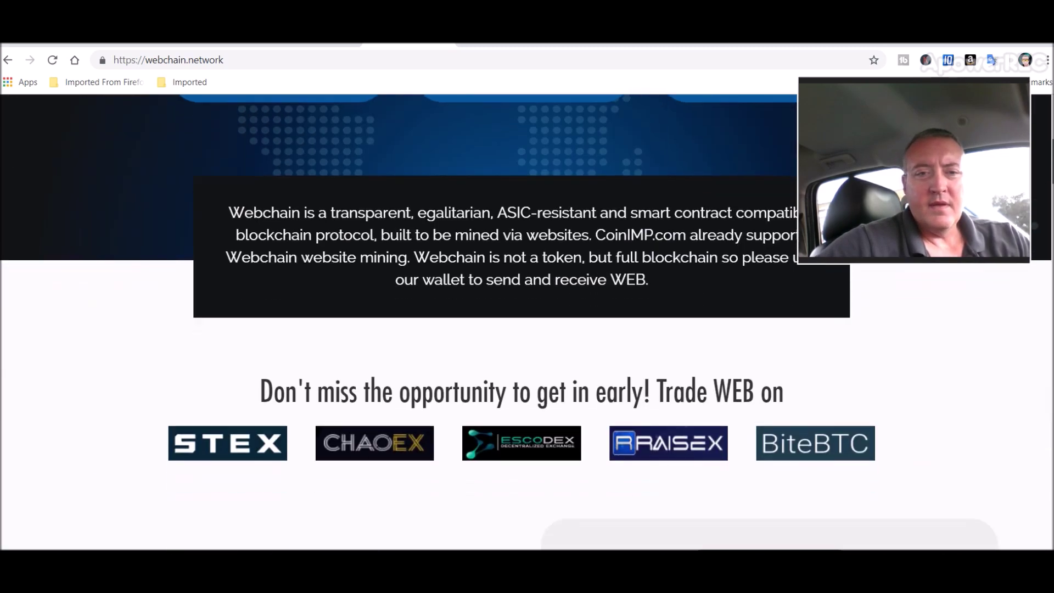
scroll(526, 322, "down", 4)
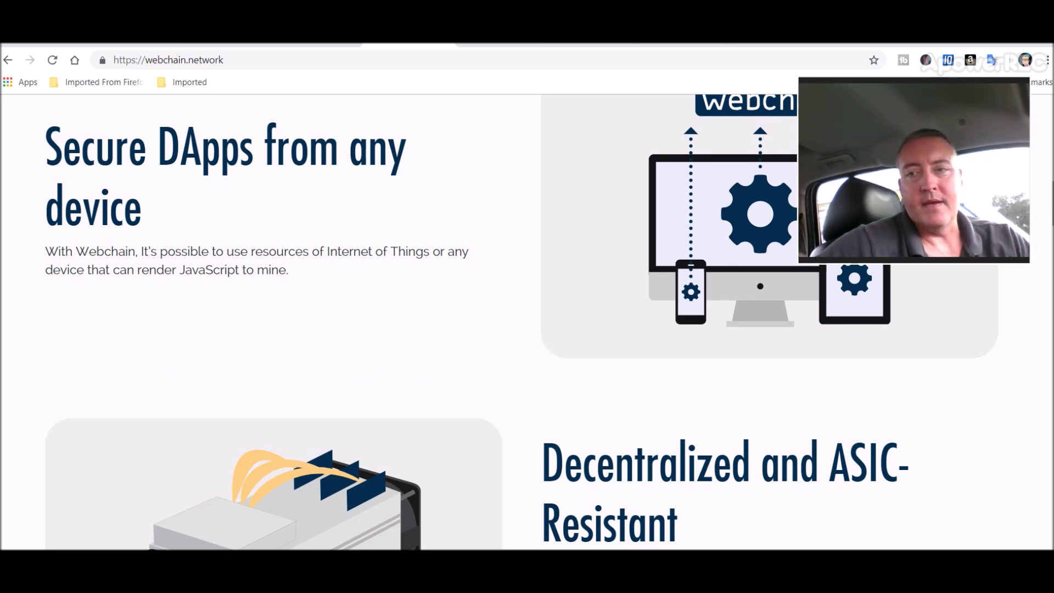
scroll(522, 323, "down", 3)
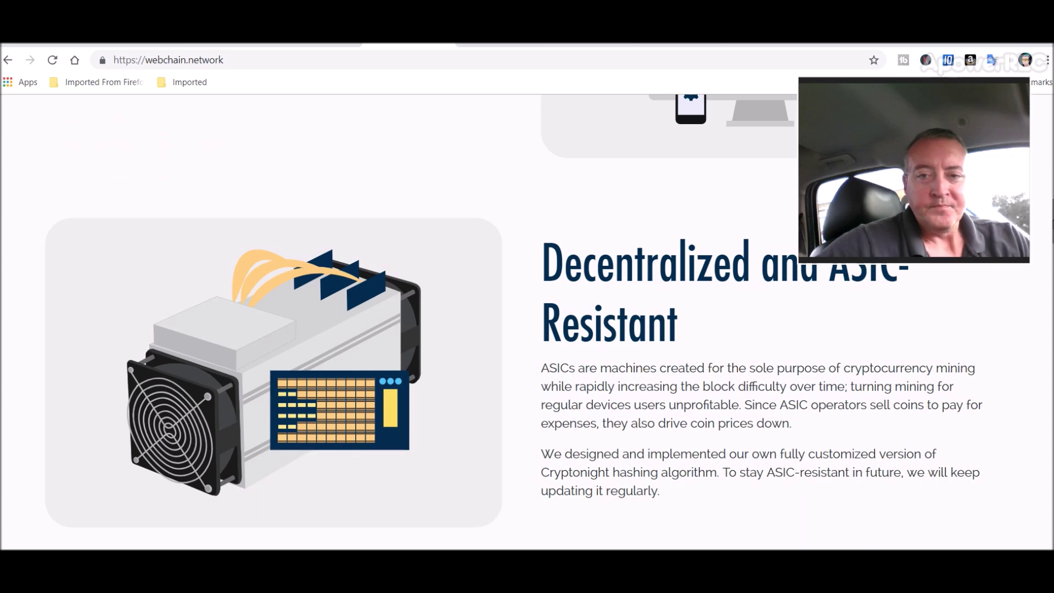
scroll(522, 323, "down", 9)
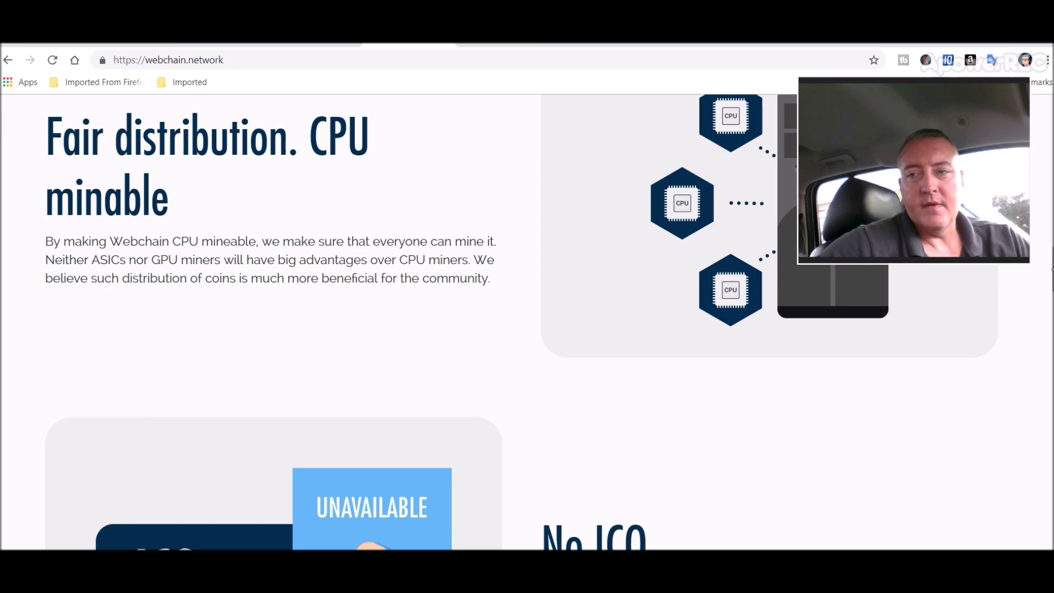
scroll(527, 324, "down", 4)
scroll(1052, 318, "down", 8)
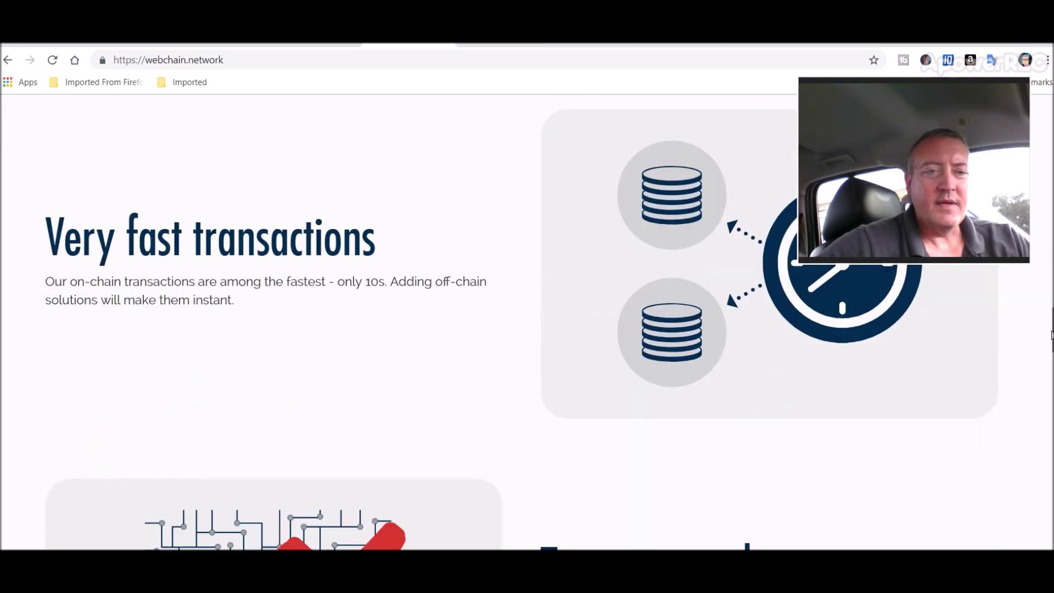
left_click_drag(1051, 335, 1039, 426)
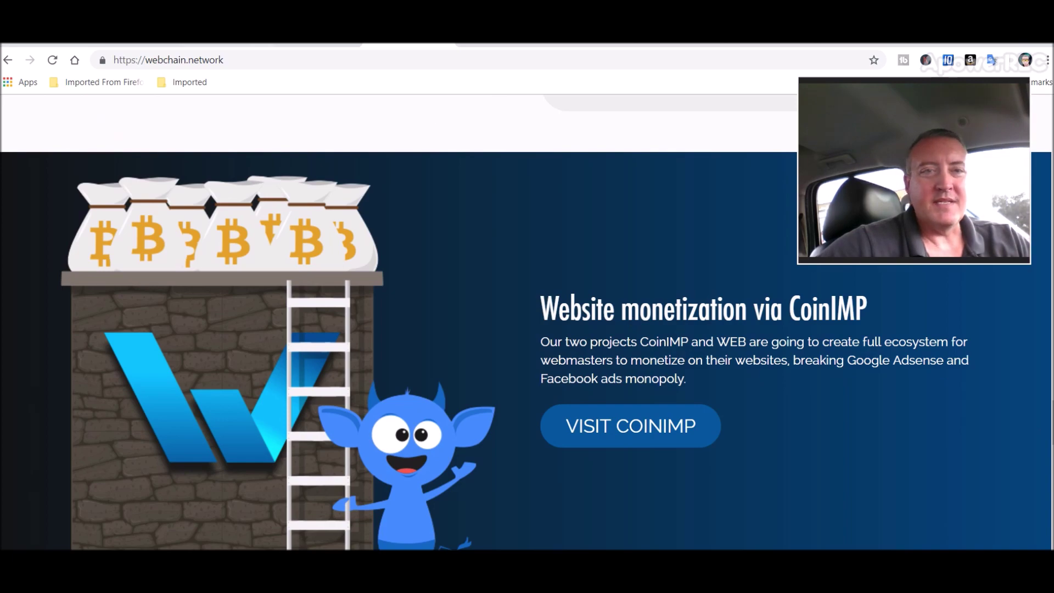
left_click(264, 34)
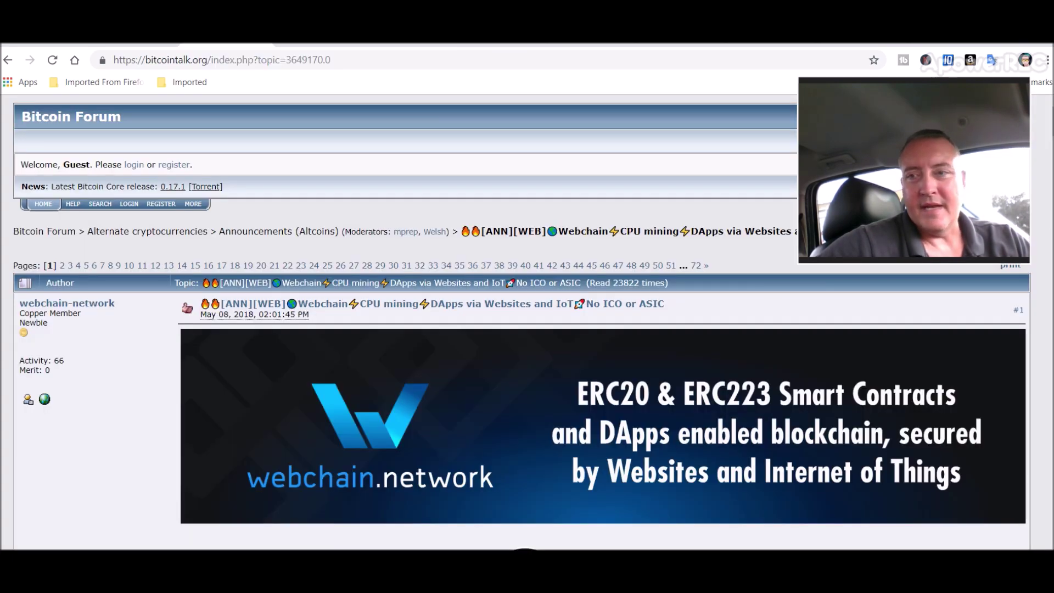
Step: Scroll the Webchain ANN thread to its specs: 50 WEB base reward, 10-second blocks, 20% locked premine
scroll(604, 330, "down", 6)
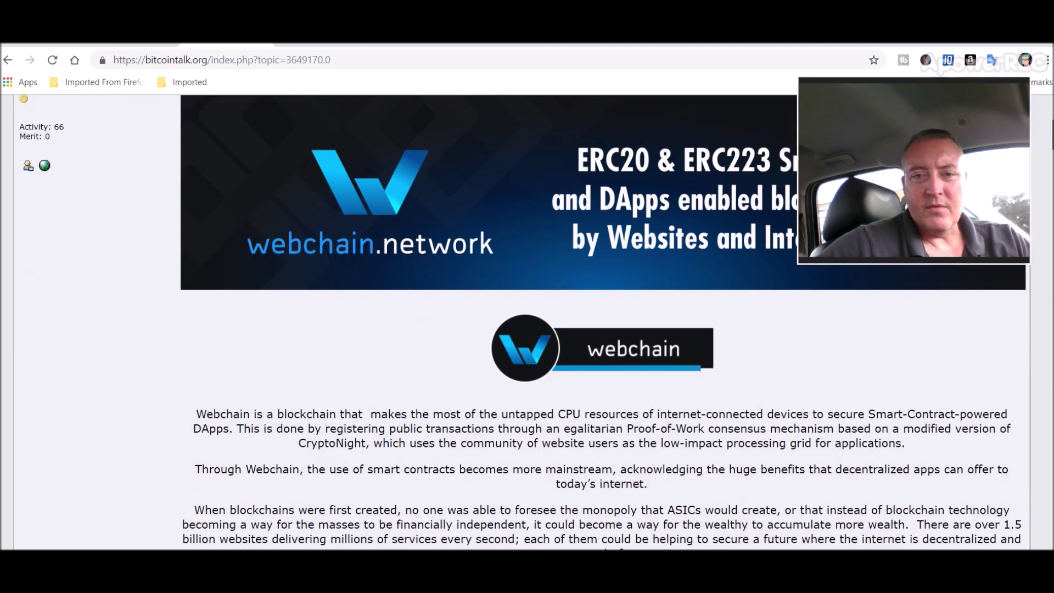
left_click_drag(1052, 147, 1049, 256)
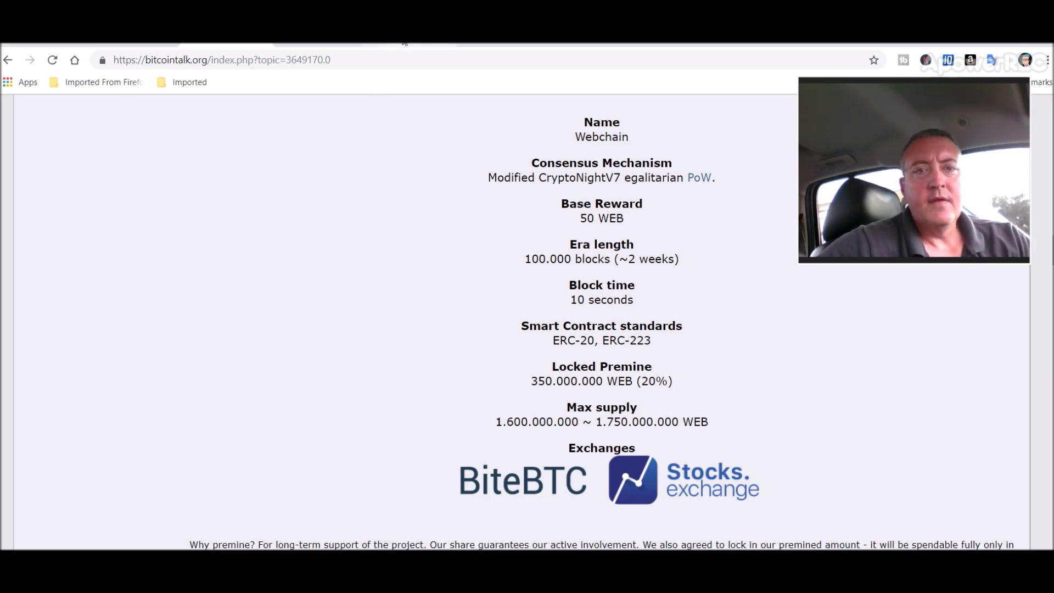
Step: Return to webchain.network's CoinIMP monetization section and go on to coinimp.com
left_click(384, 45)
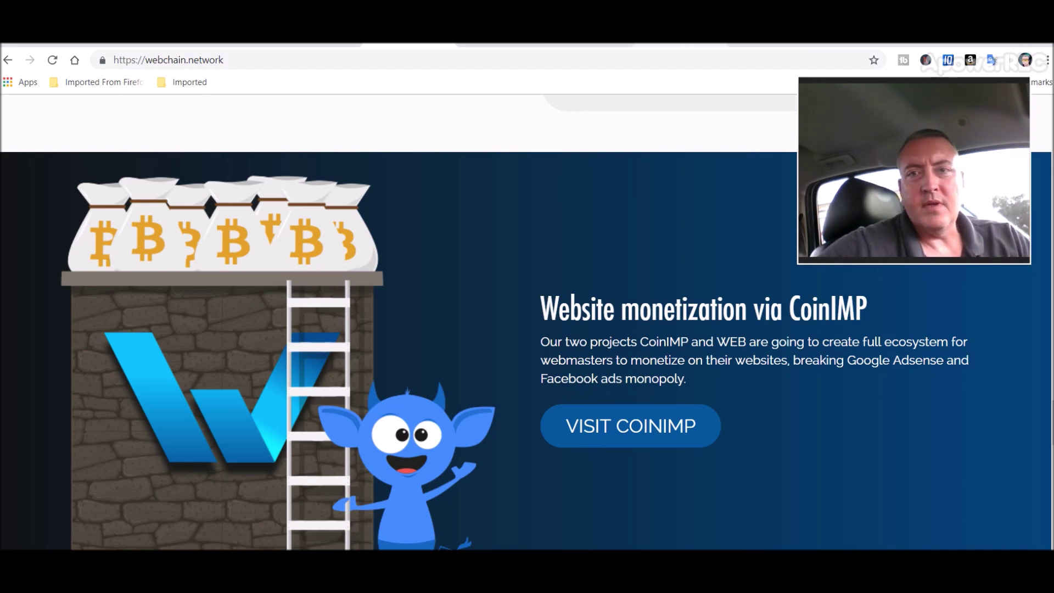
left_click(631, 426)
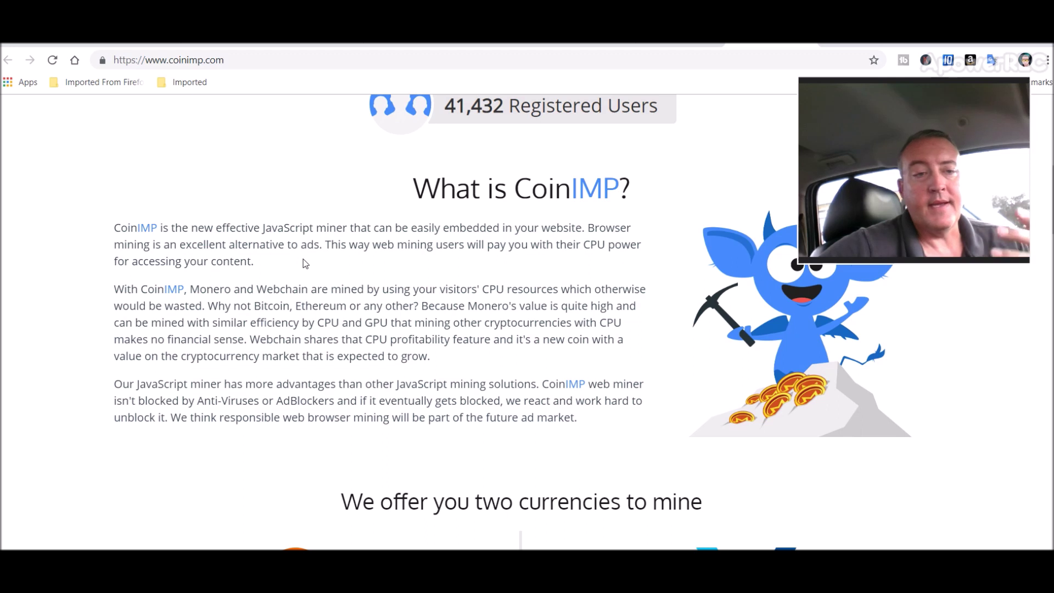
Step: Go back to the CoinIMP Webchain dashboard showing 4,032 total hashes and 0.00965810 WEB pending
key("alt+Left")
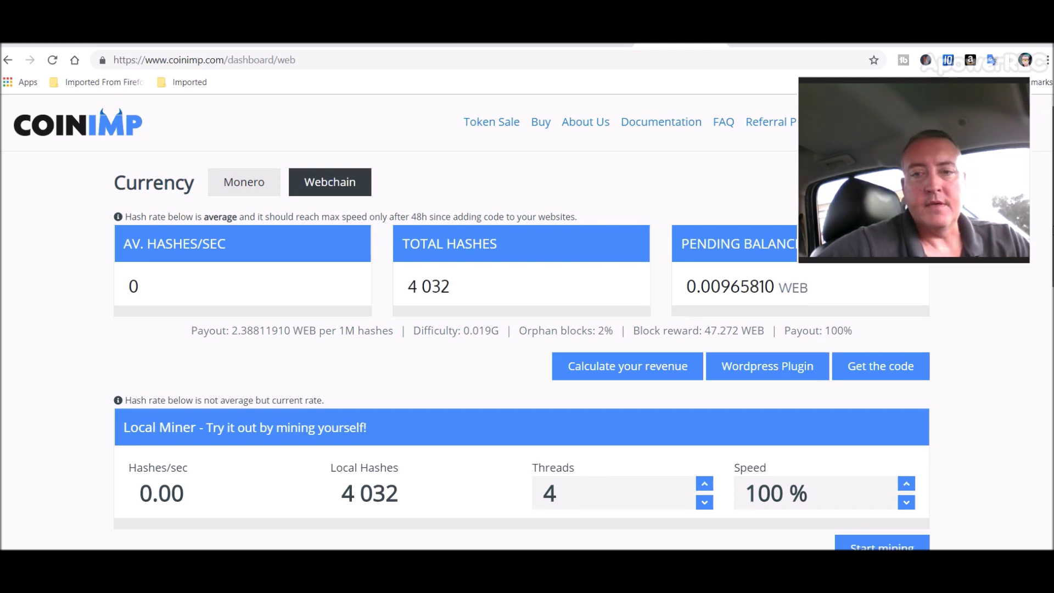
Step: Run the local Webchain miner on CoinIMP until total hashes reach 4,320, then stop it
scroll(471, 323, "down", 1)
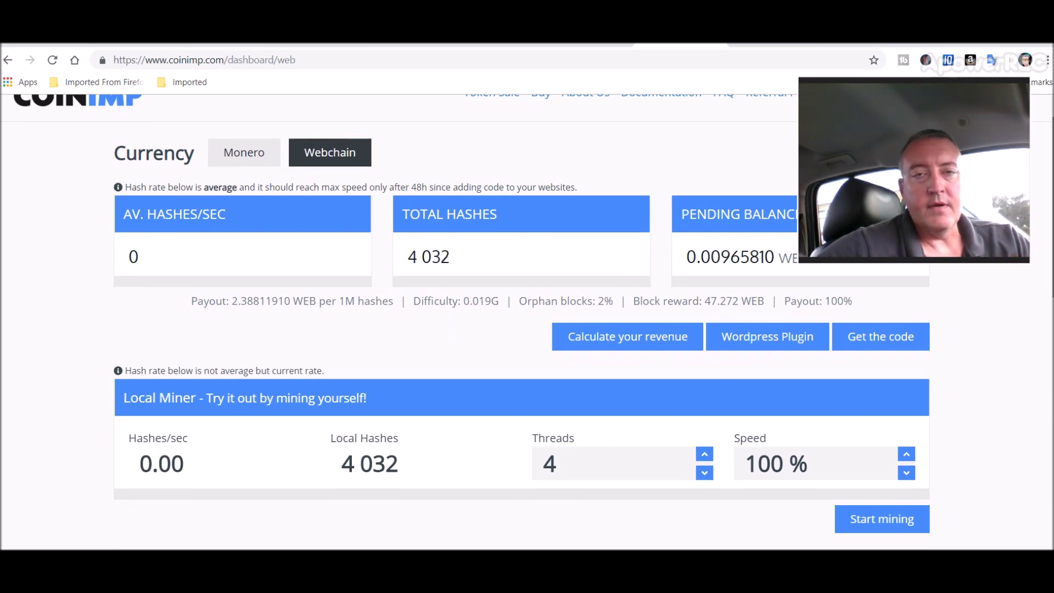
scroll(521, 490, "down", 1)
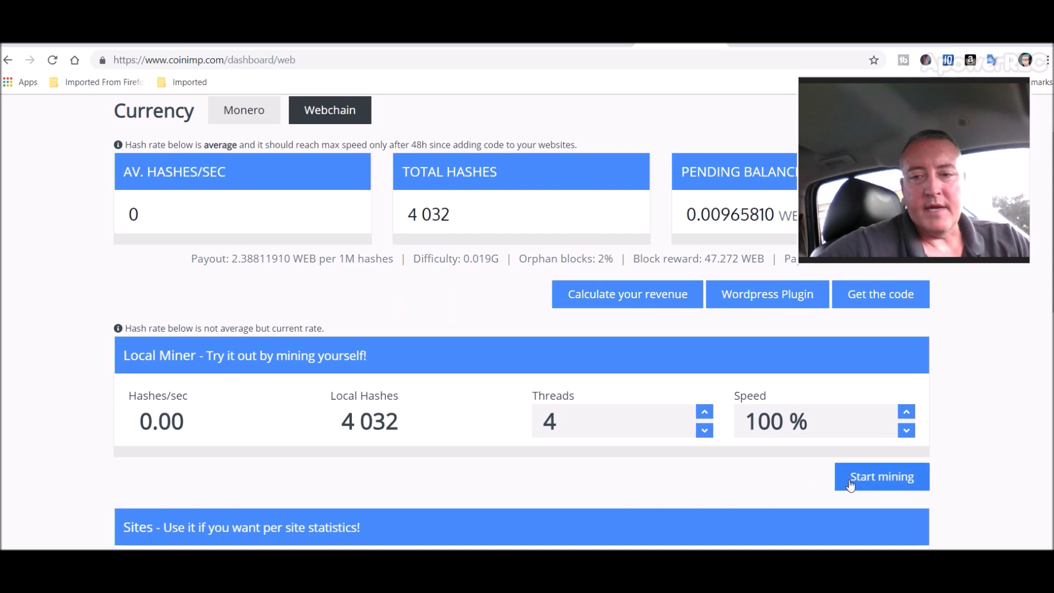
left_click(877, 482)
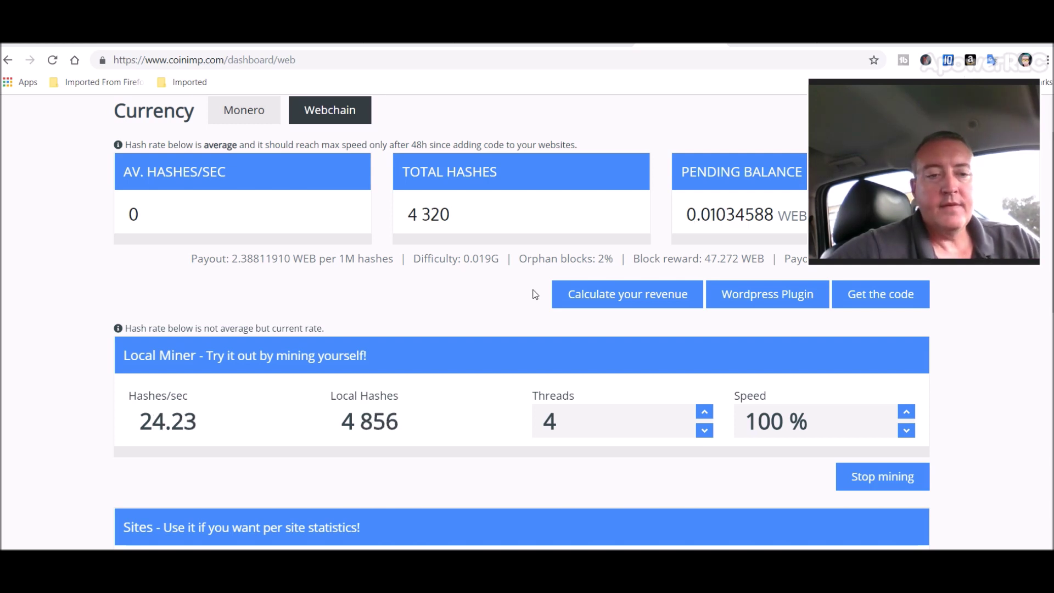
left_click(864, 475)
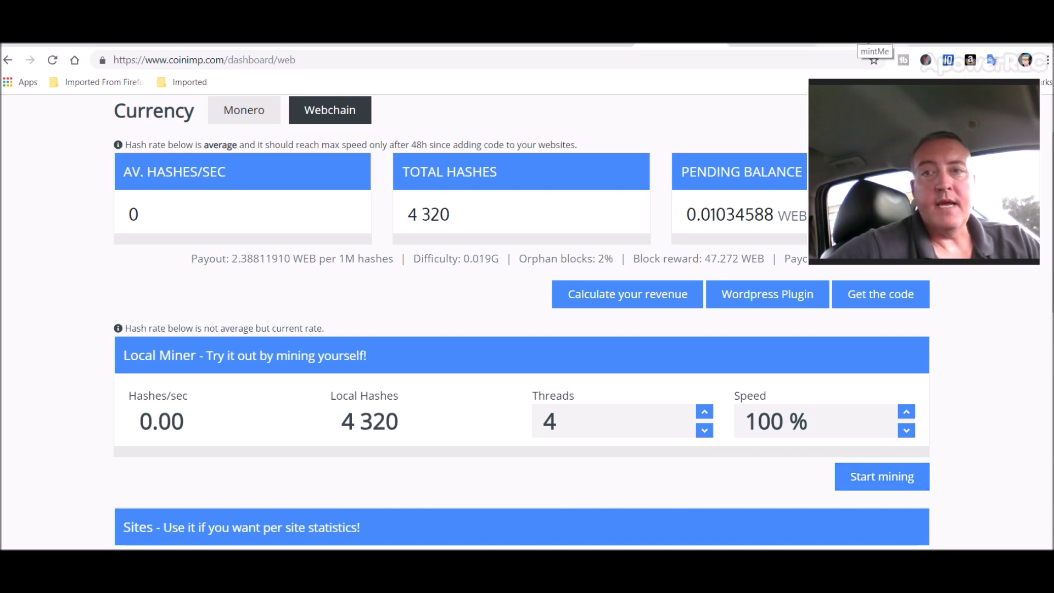
left_click(868, 44)
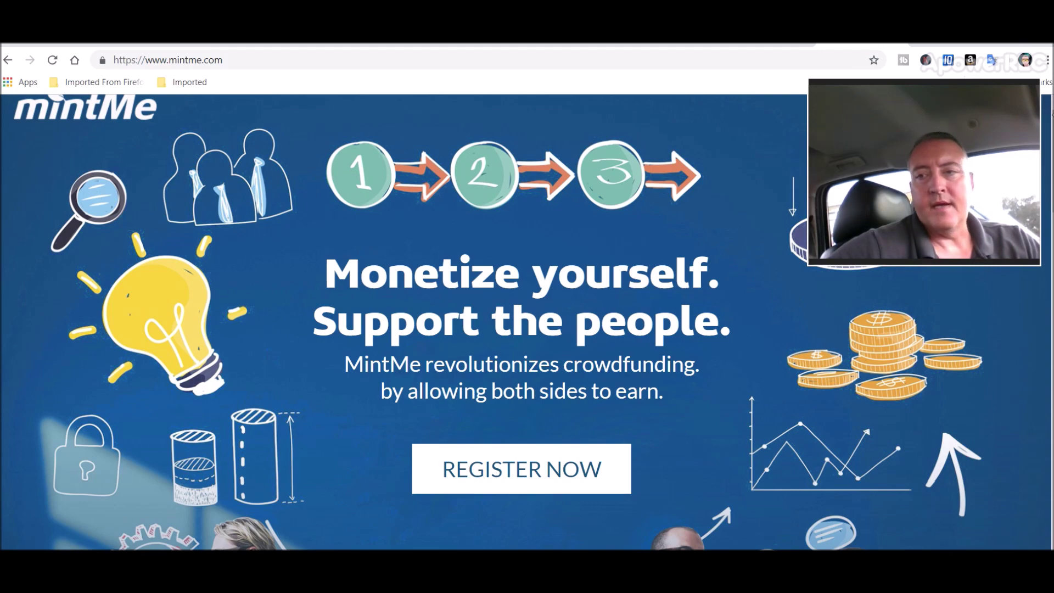
Step: Scroll the mintMe homepage down to the launch countdown and back up, then return to Bitcointalk
scroll(681, 424, "down", 1)
scroll(771, 413, "down", 8)
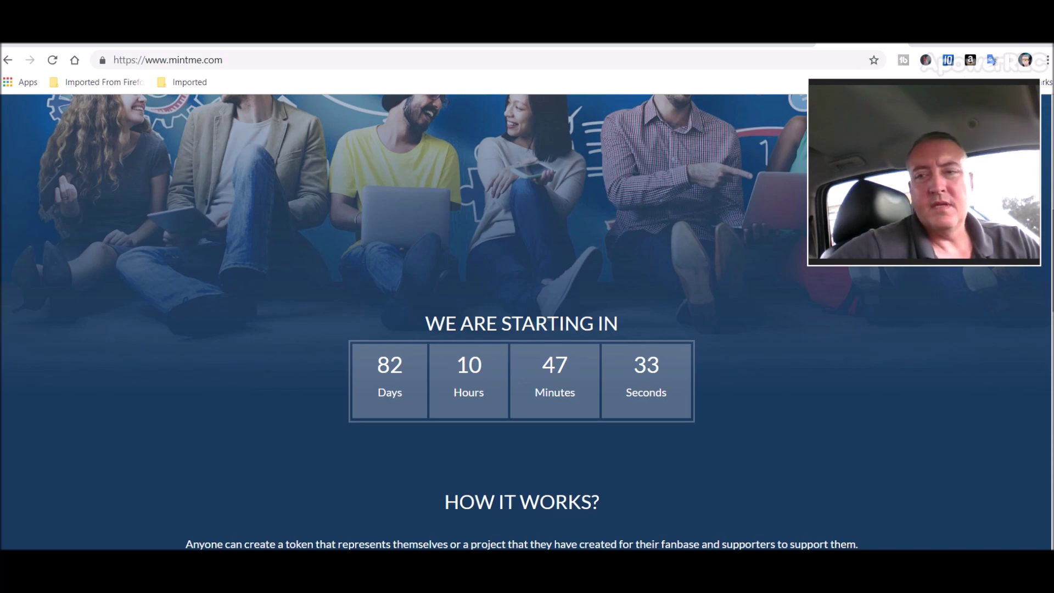
scroll(526, 323, "up", 8)
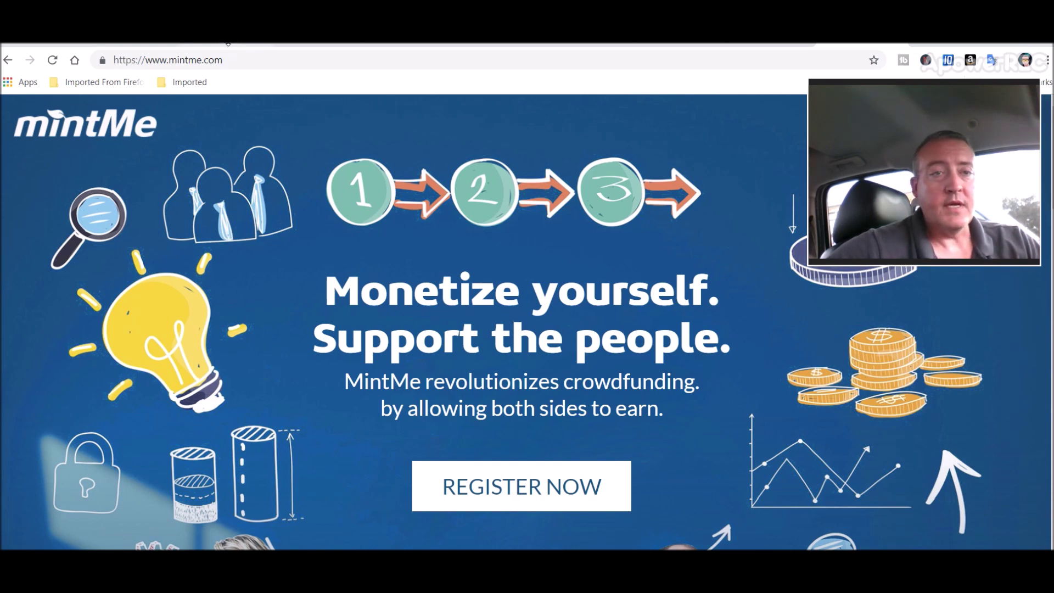
key("ctrl+Tab")
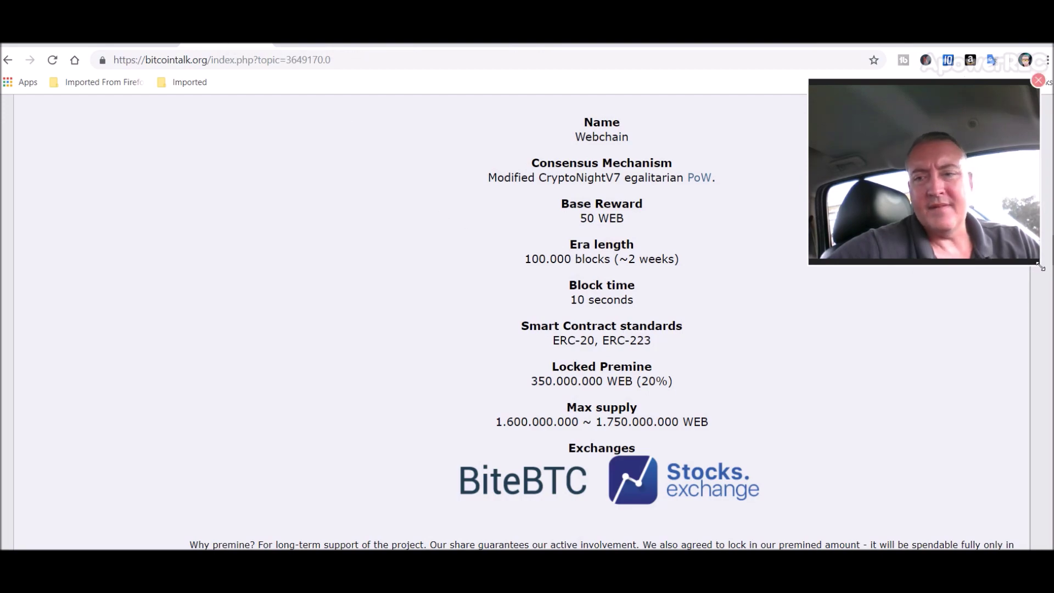
Step: Scroll back up to the header and banner of the Bitcointalk Webchain thread
scroll(522, 324, "up", 10)
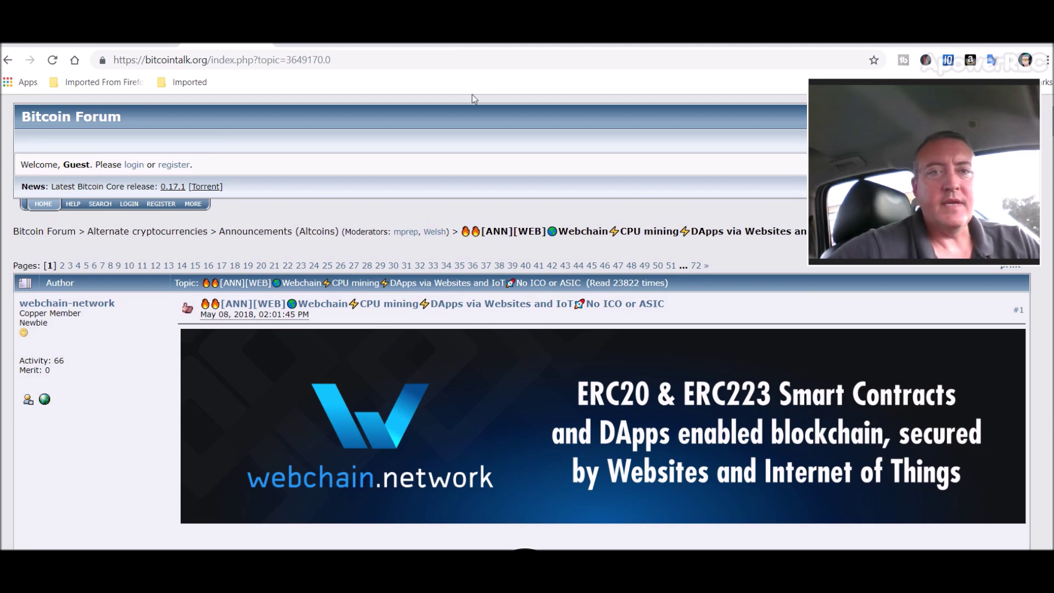
left_click(491, 45)
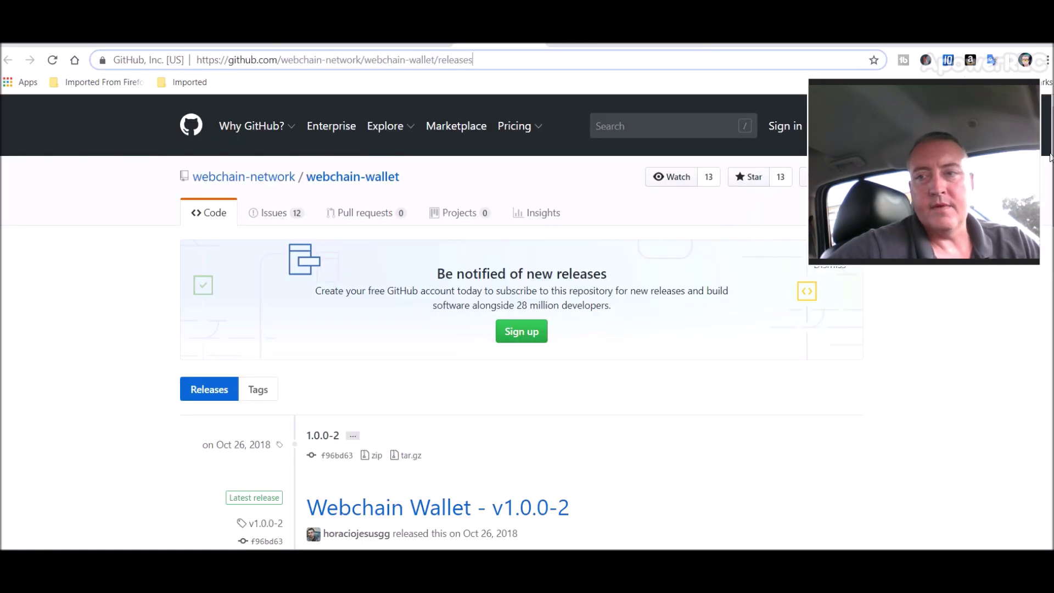
Step: Show the Webchain Wallet v1.0.0-2 release assets, then bring up File Explorer's Wal folder
left_click(469, 311)
scroll(469, 310, "down", 3)
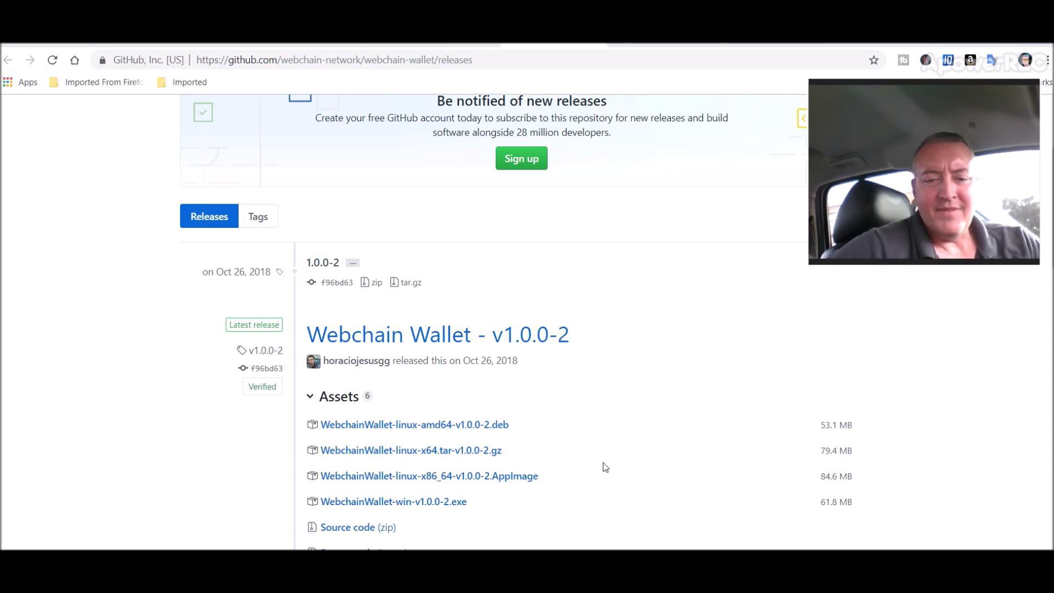
key("alt+Tab")
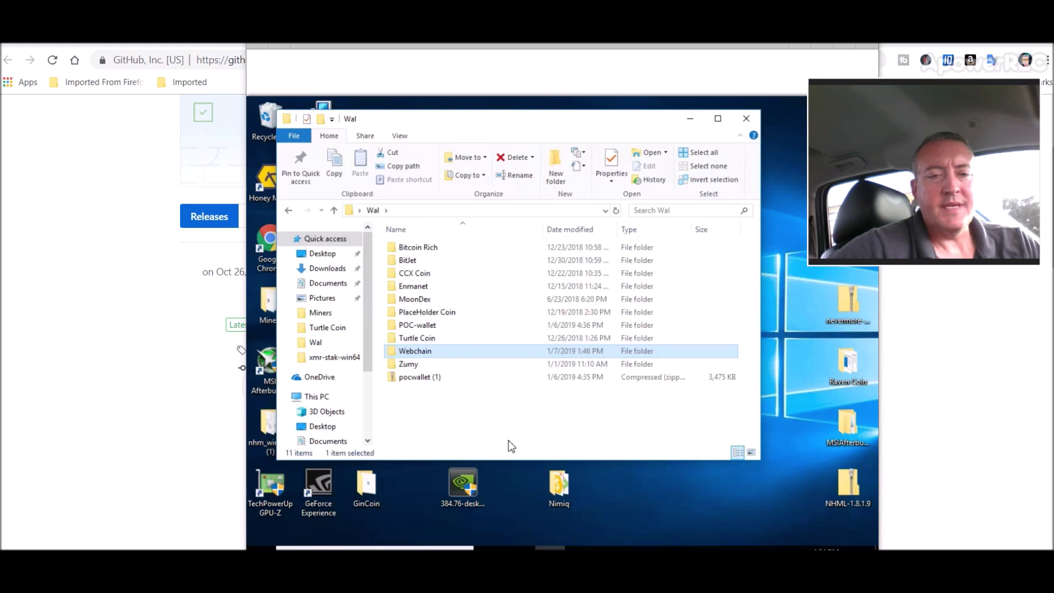
Step: Open the Webchain folder and show the Mainnet wallet holding 45.121 WEB with incoming transfers
double_click(421, 357)
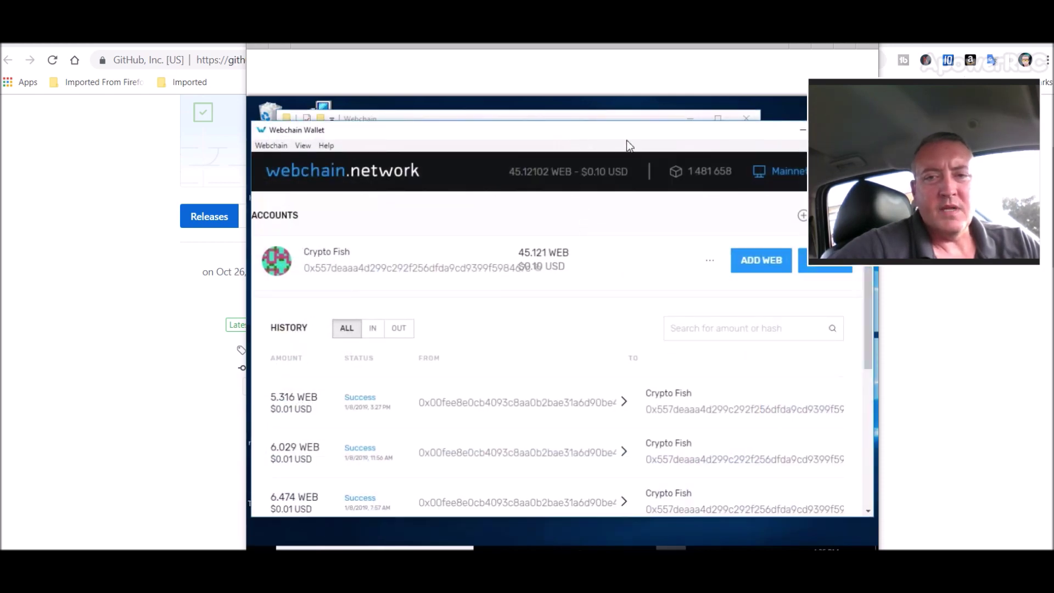
left_click_drag(881, 167, 888, 156)
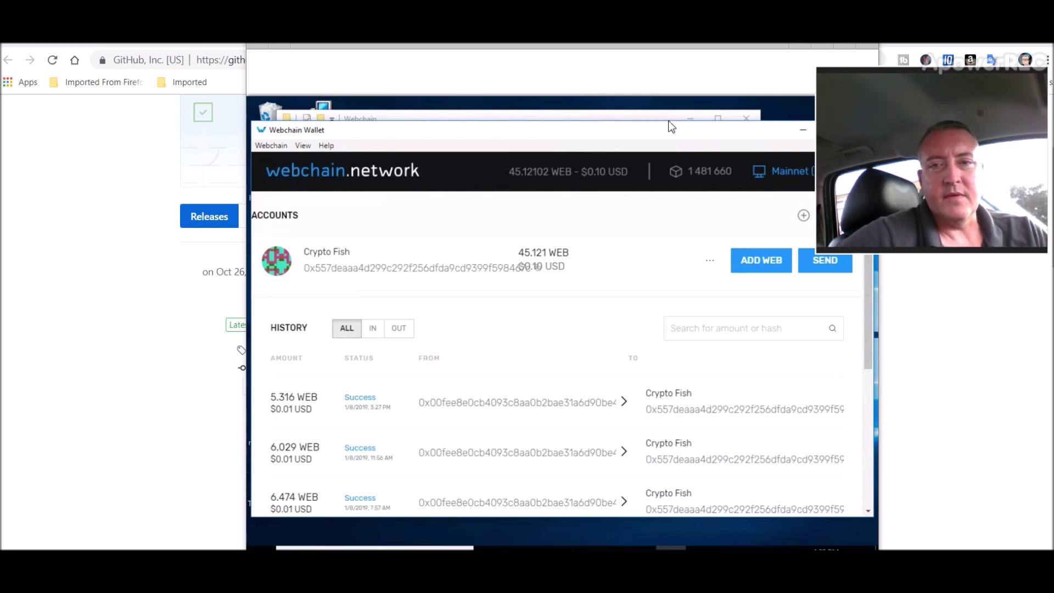
Step: Show the webchain-miner v2.6.2.0 release downloads in Chrome, then return to the Webchain folder window
left_click(801, 132)
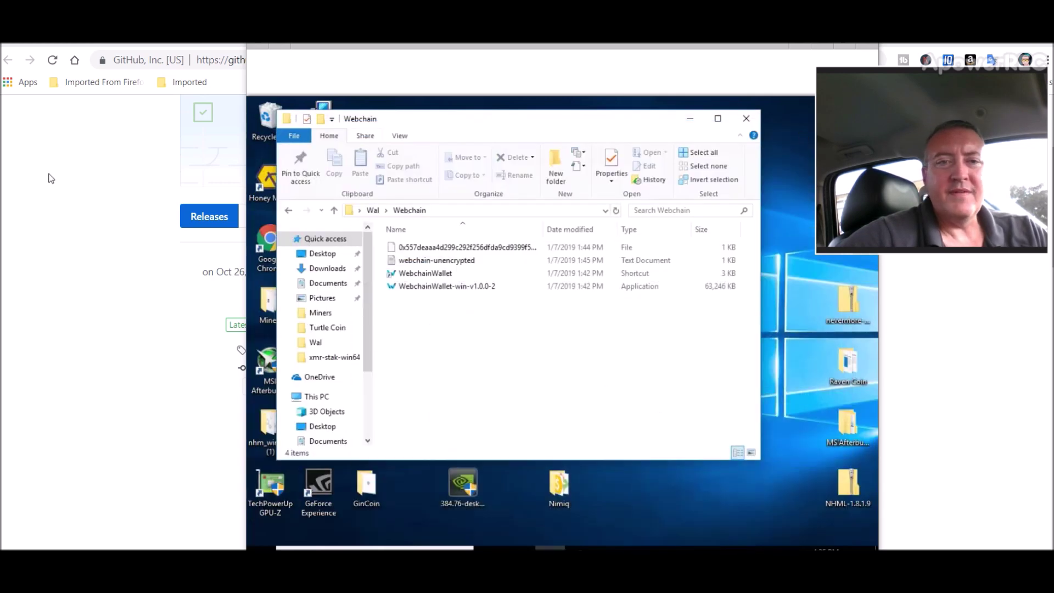
left_click(45, 181)
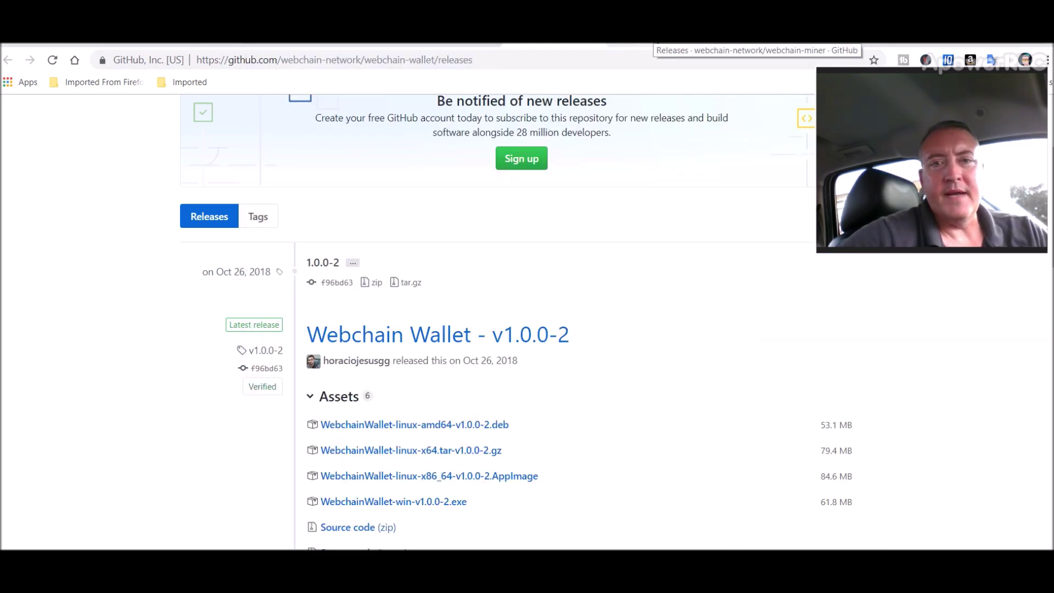
left_click(659, 42)
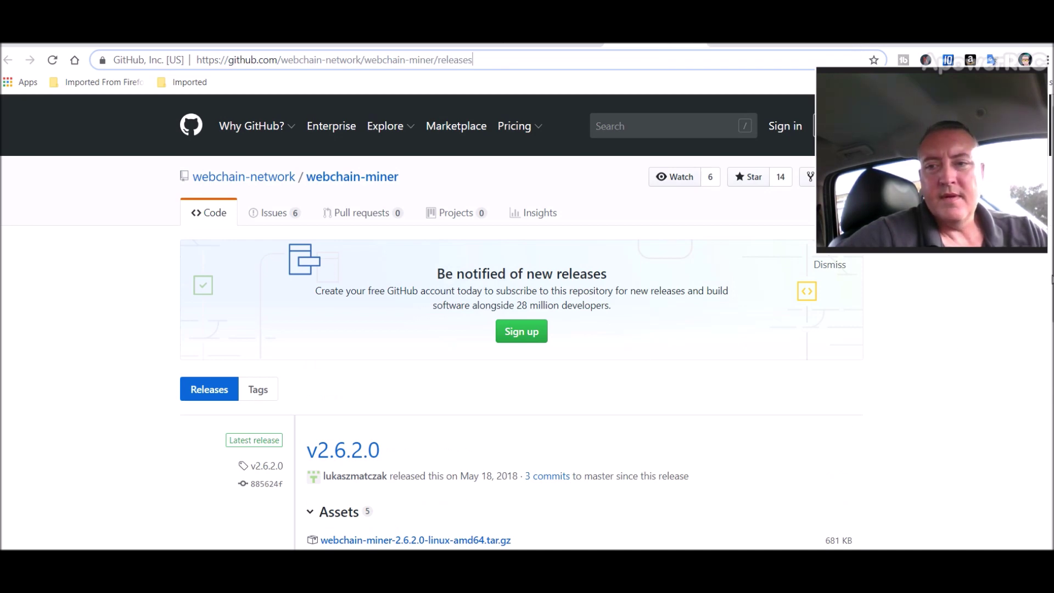
scroll(570, 428, "down", 3)
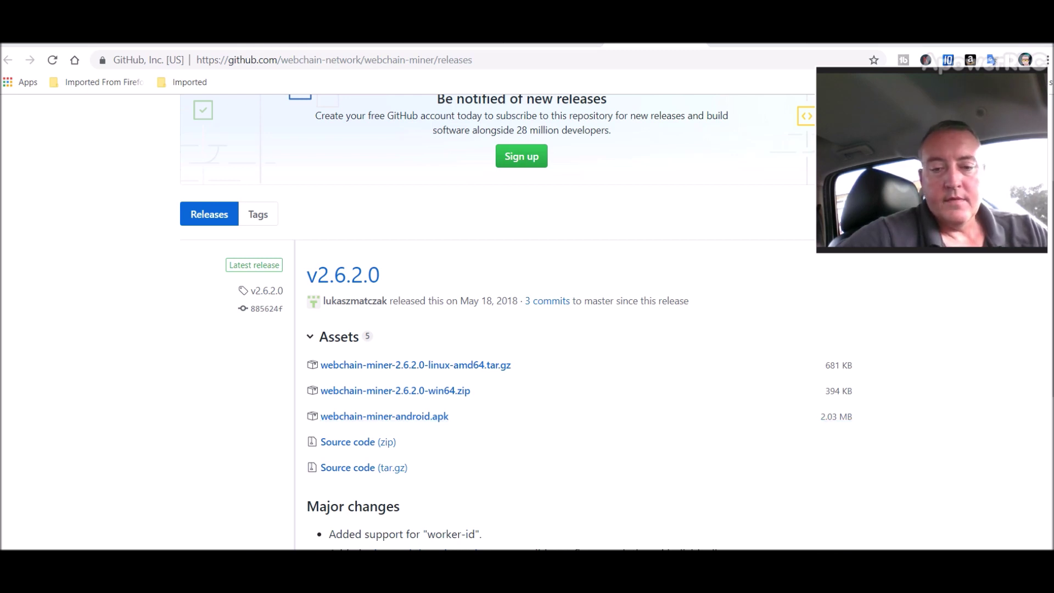
key("alt+Tab")
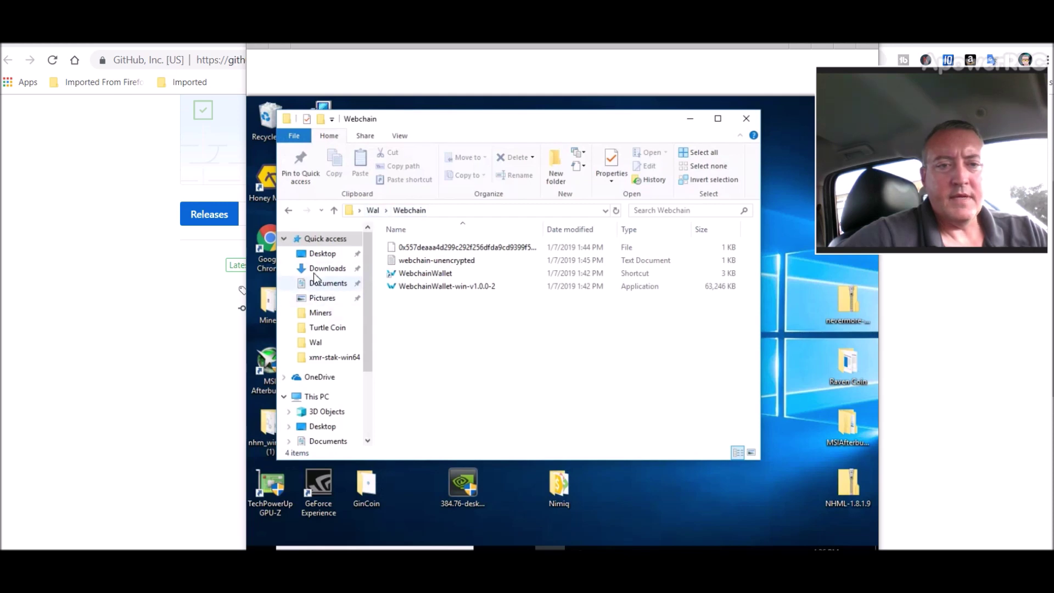
Step: Open the Miners folder on the Desktop and scroll through its contents
left_click(324, 255)
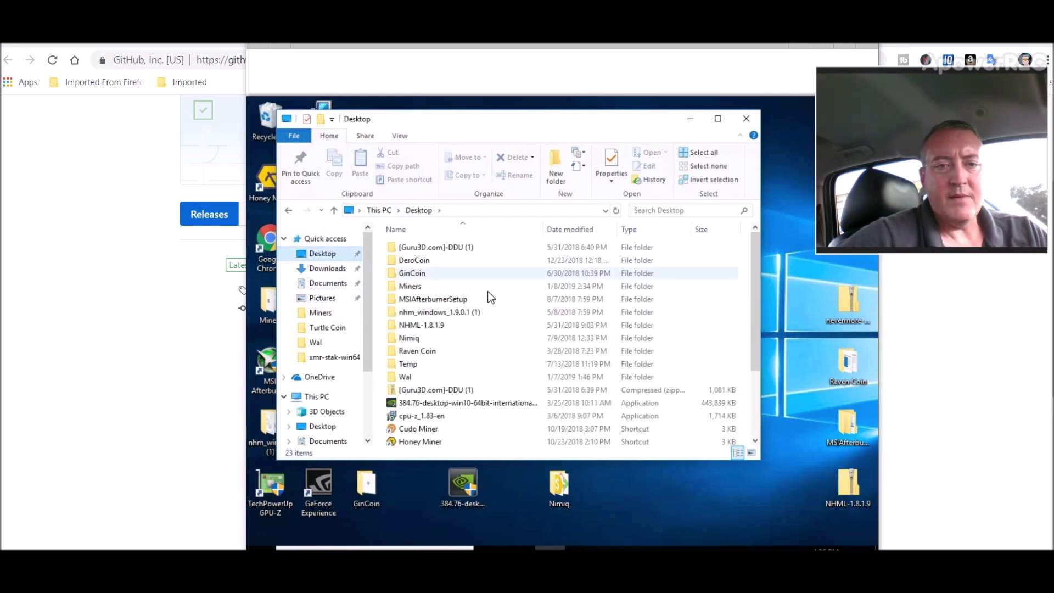
double_click(413, 288)
left_click_drag(753, 252, 754, 339)
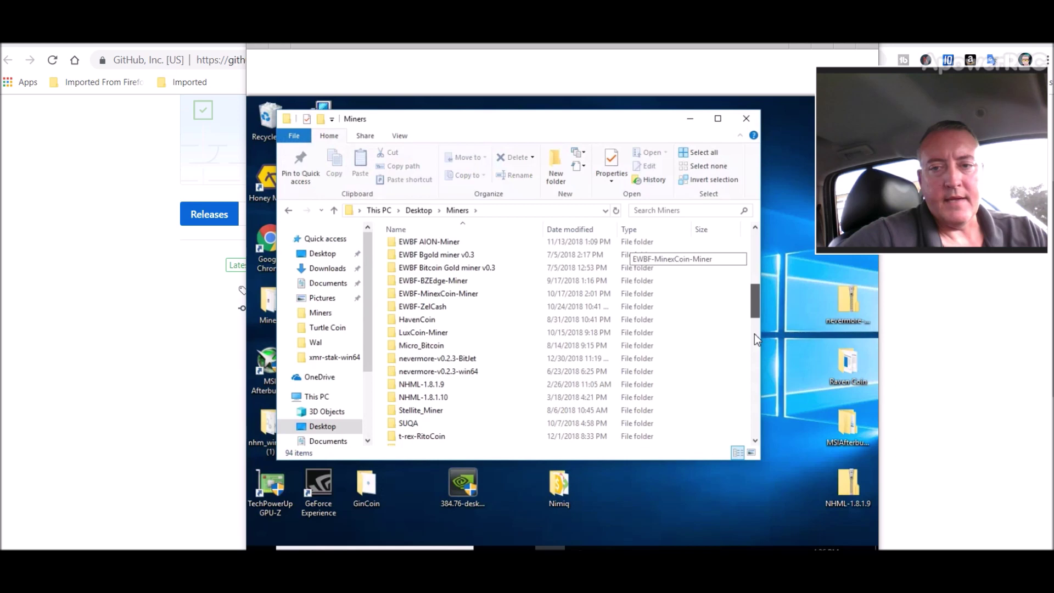
scroll(754, 334, "down", 1)
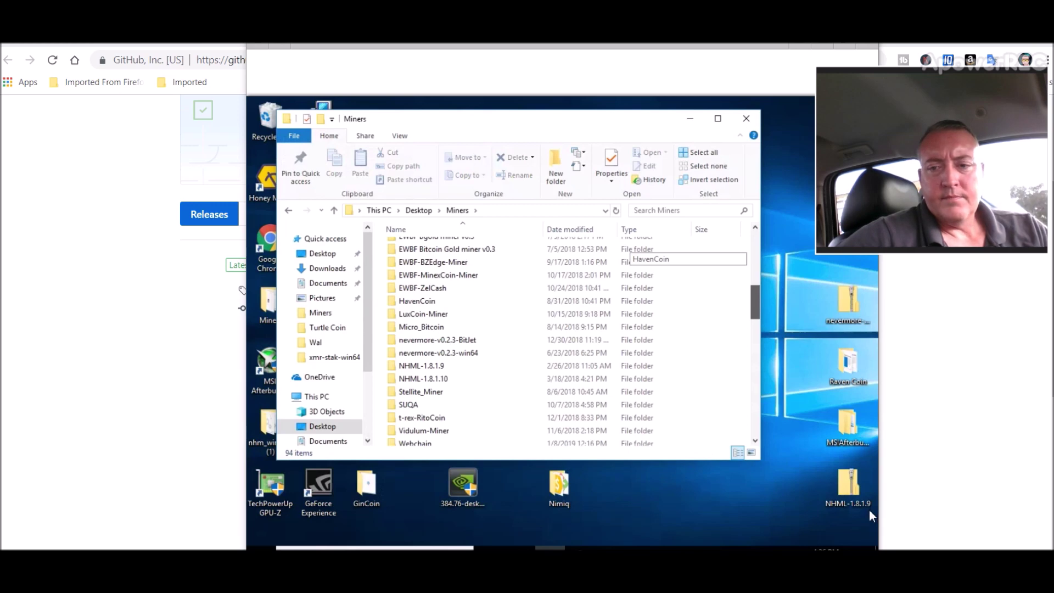
scroll(565, 340, "down", 10)
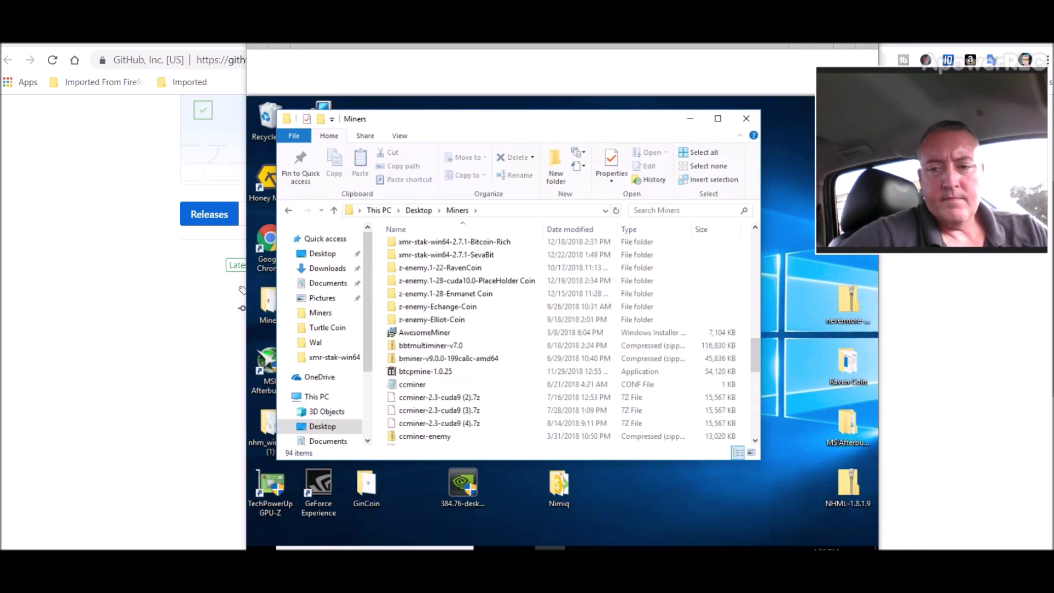
Step: Scroll down to the Webchain folder, open it and select the start script
left_click(754, 228)
left_click(754, 228)
left_click(755, 229)
left_click(755, 228)
left_click(754, 228)
left_click(754, 229)
left_click(754, 229)
left_click(754, 229)
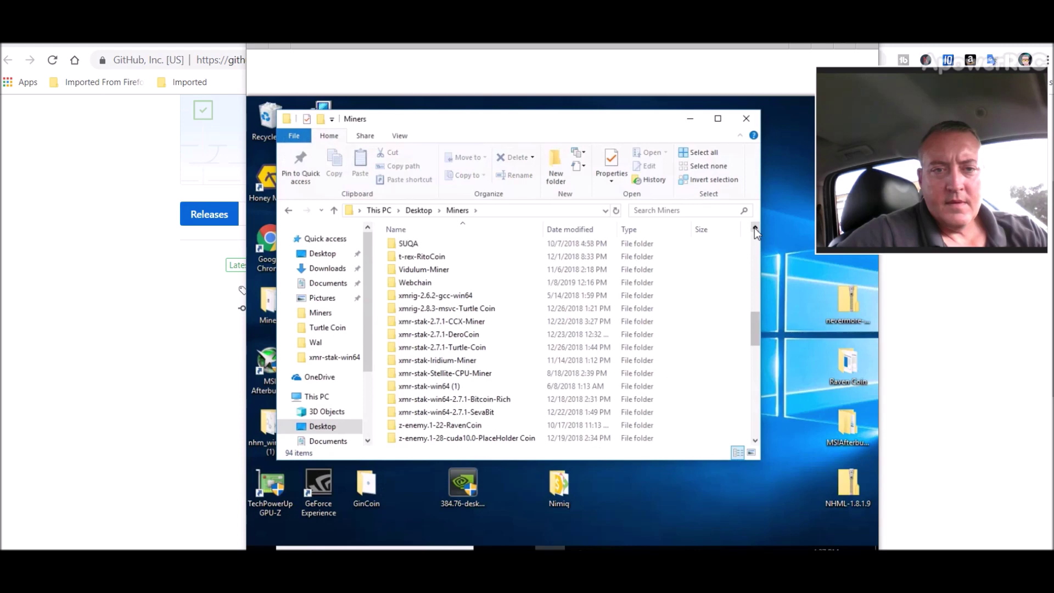
double_click(417, 283)
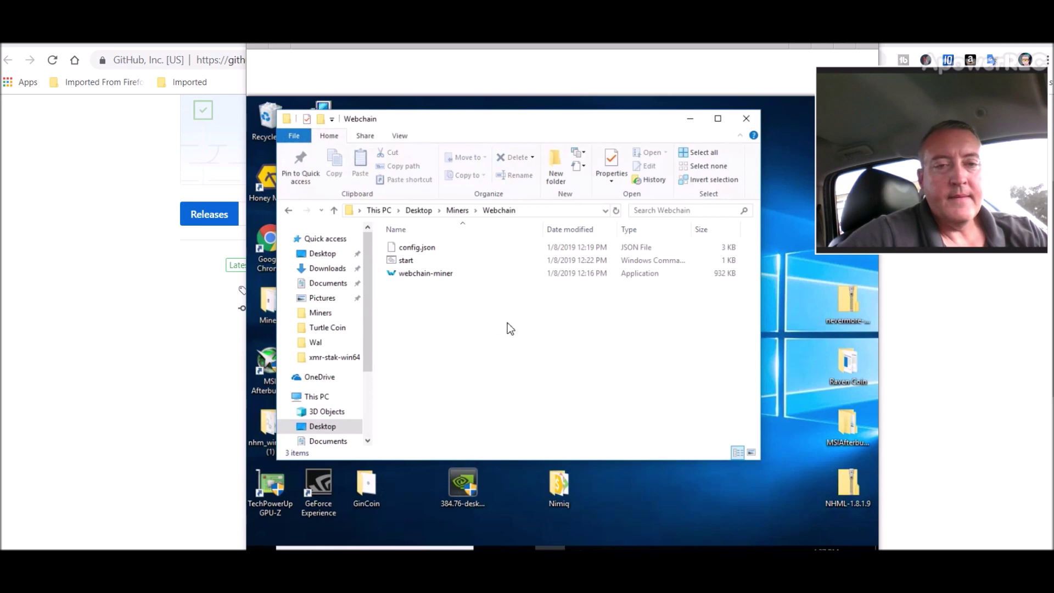
left_click(409, 261)
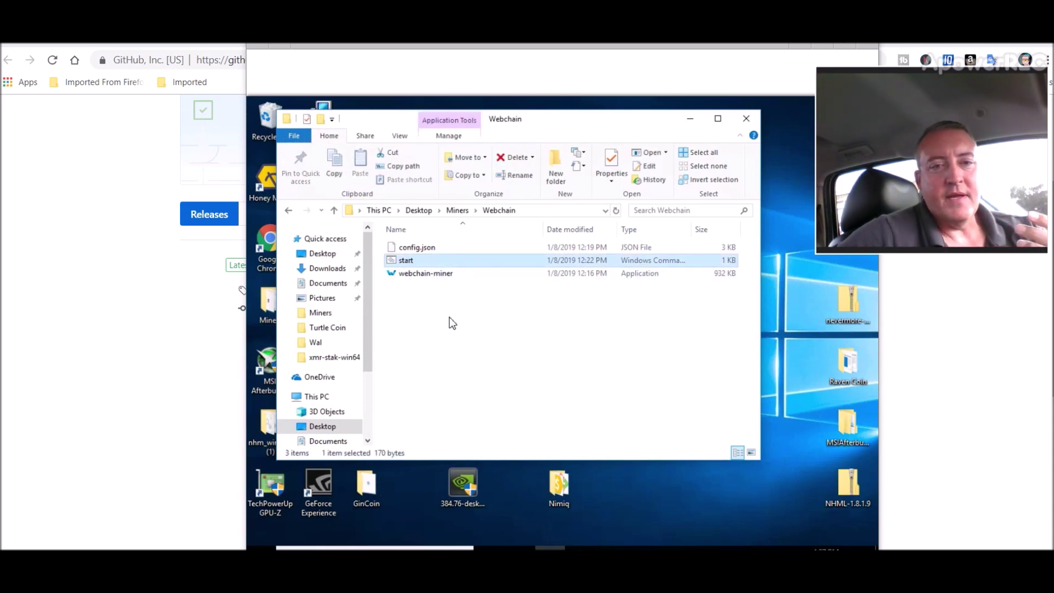
Step: Edit the start script in Notepad, highlight the webcn.loudmining.com:2222 pool, and close it unchanged
right_click(413, 262)
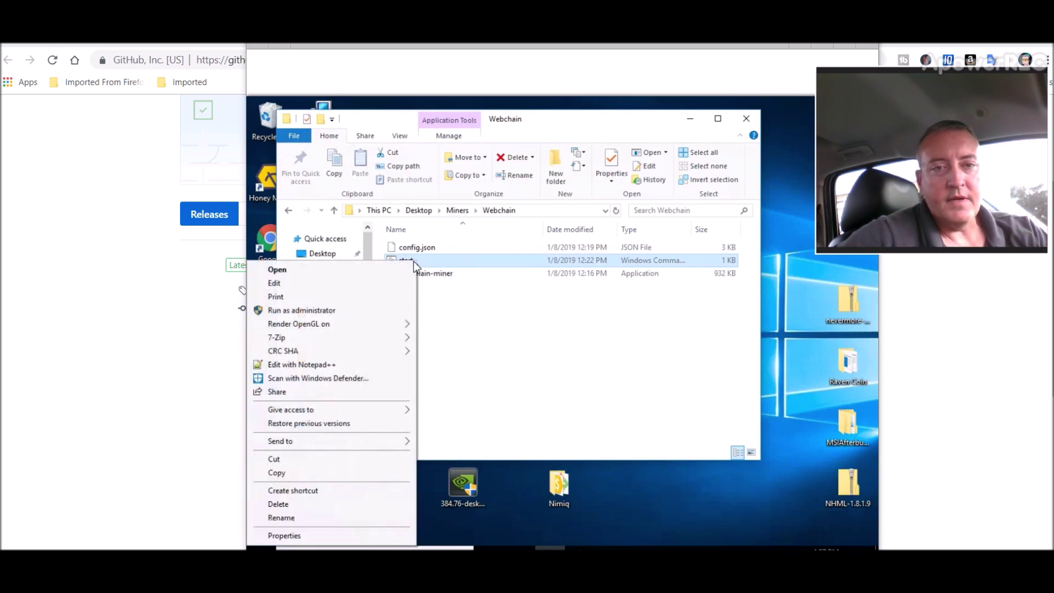
left_click(353, 282)
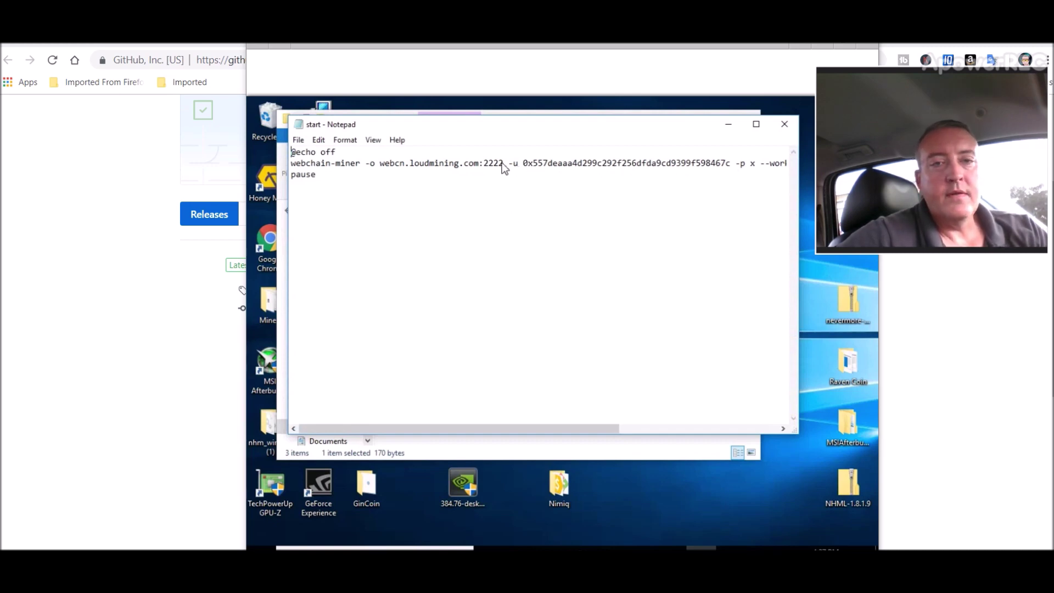
left_click_drag(392, 166, 380, 166)
left_click(447, 209)
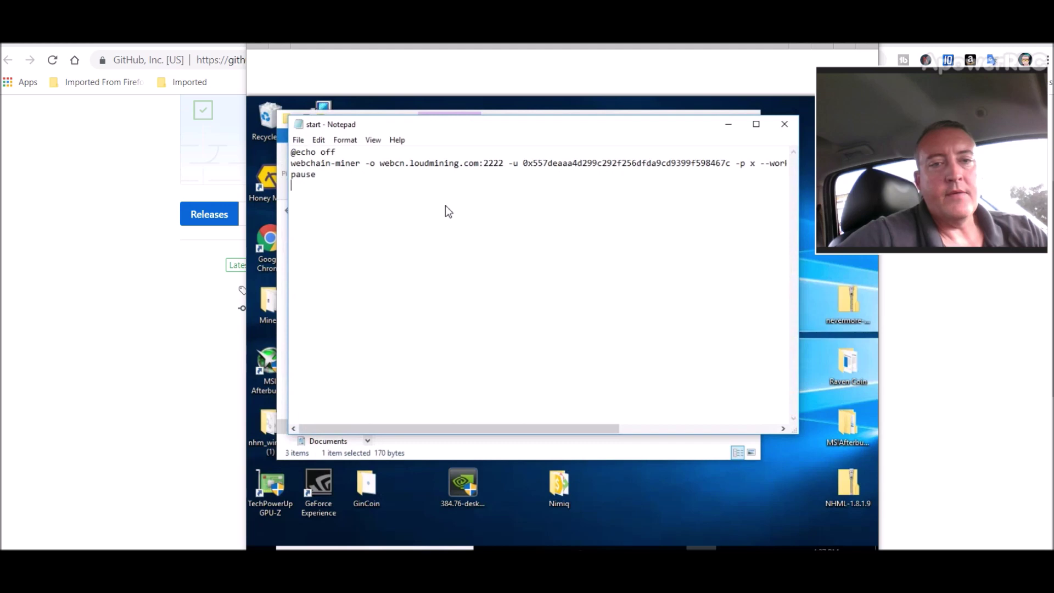
left_click(783, 125)
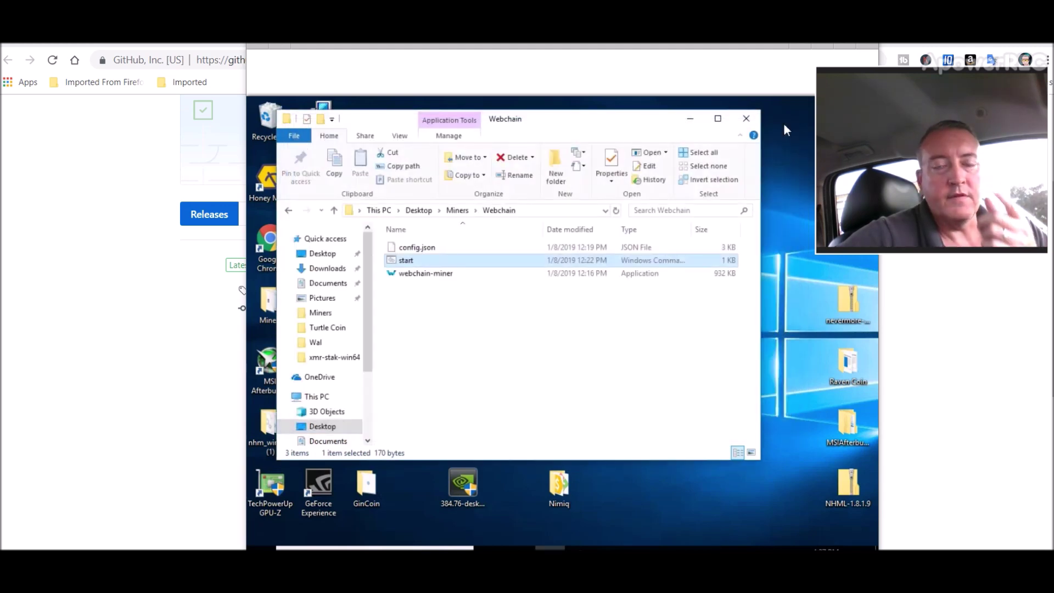
Step: Scroll the Bitcointalk Webchain announcement to its mining pools list, then return to the Webchain folder
left_click(93, 232)
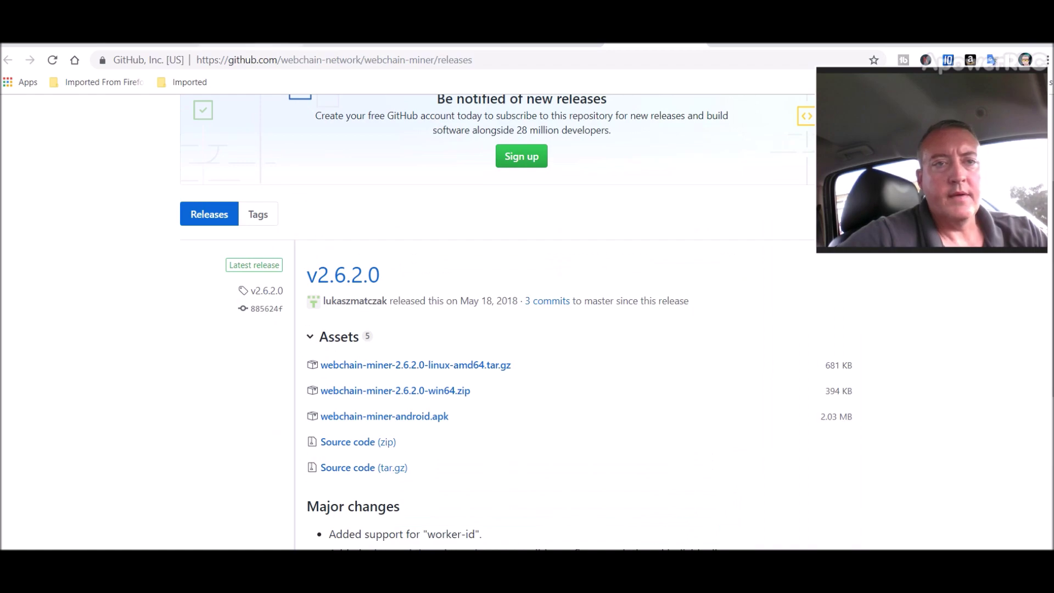
left_click(242, 43)
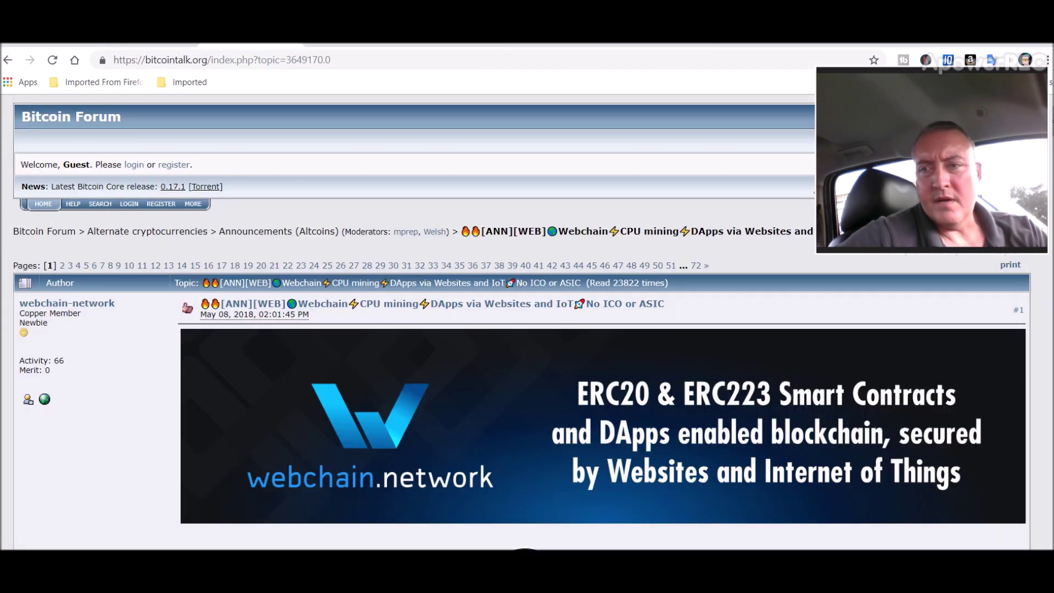
scroll(522, 324, "down", 20)
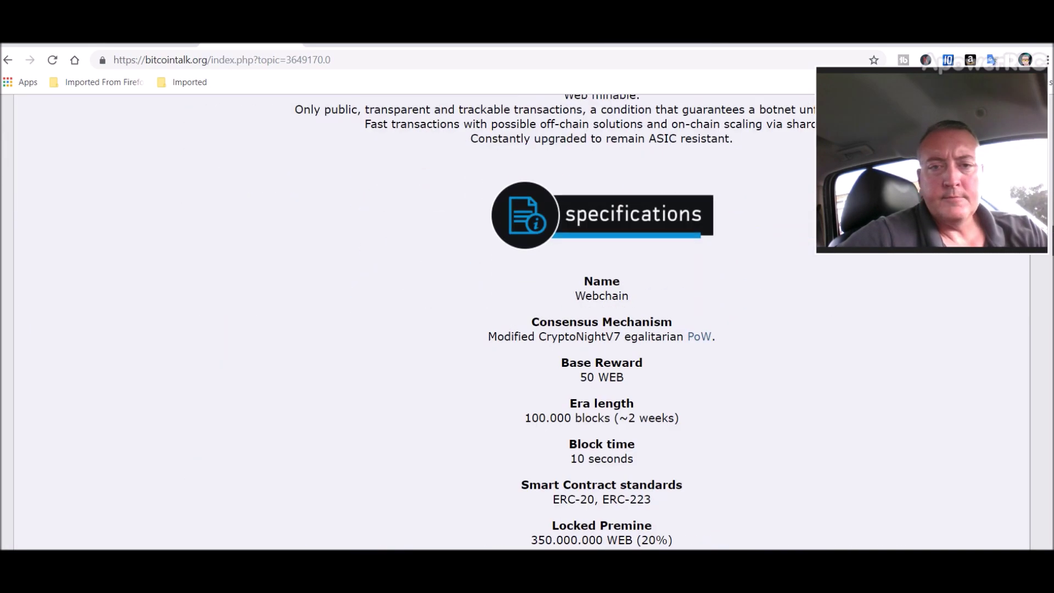
scroll(602, 323, "down", 20)
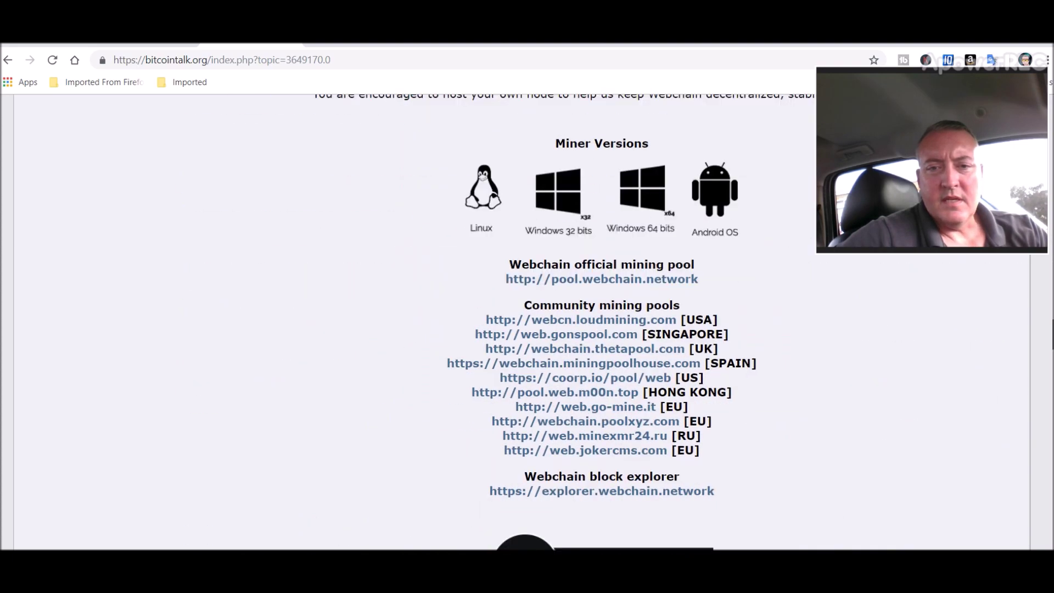
scroll(620, 379, "up", 1)
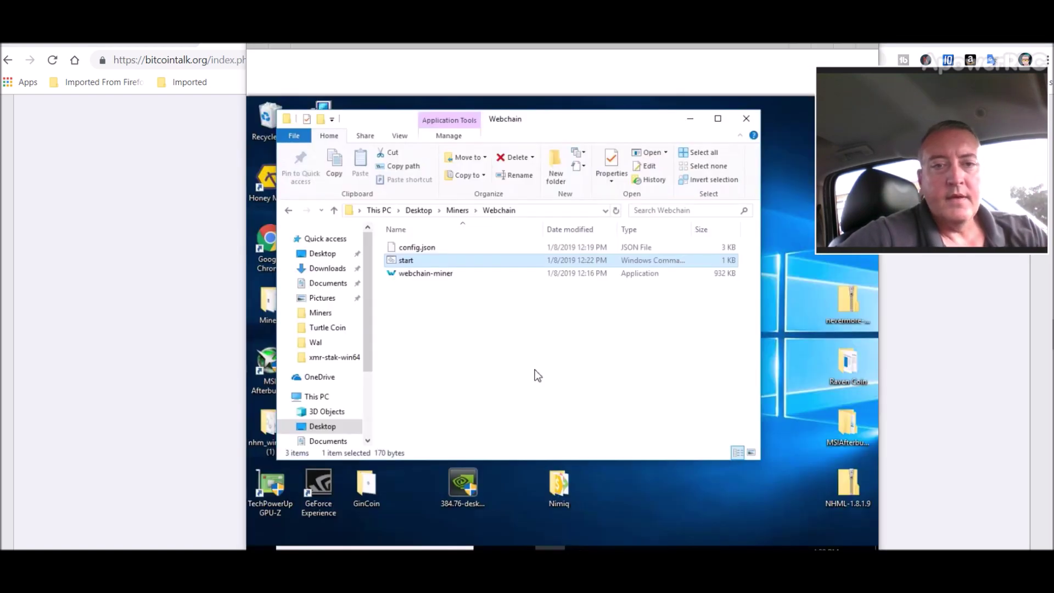
left_click(537, 376)
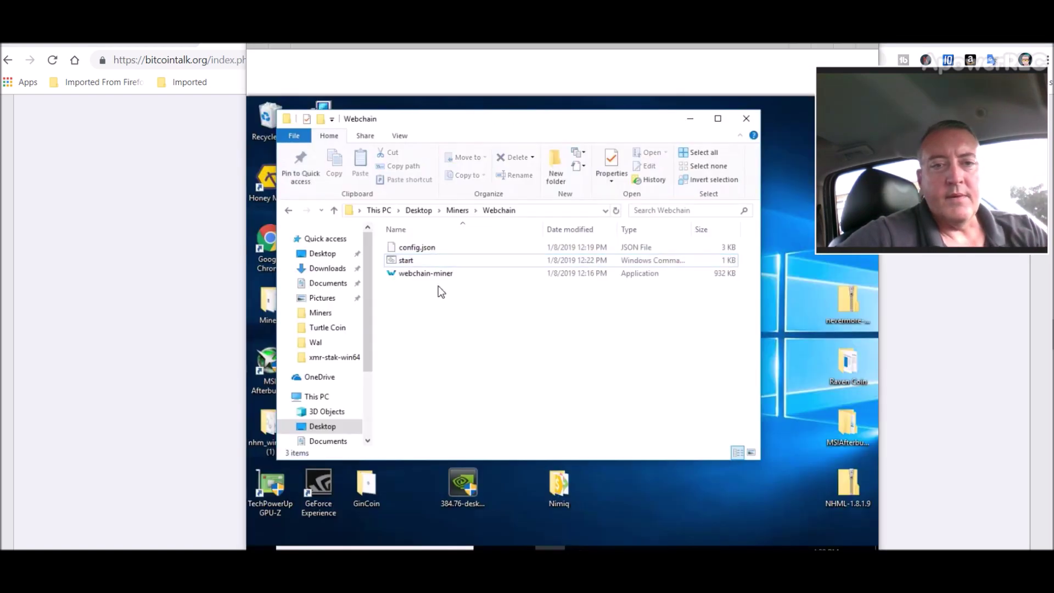
Step: Run the start script to launch the webchain miner against webcn.loudmining.com:2222
double_click(407, 261)
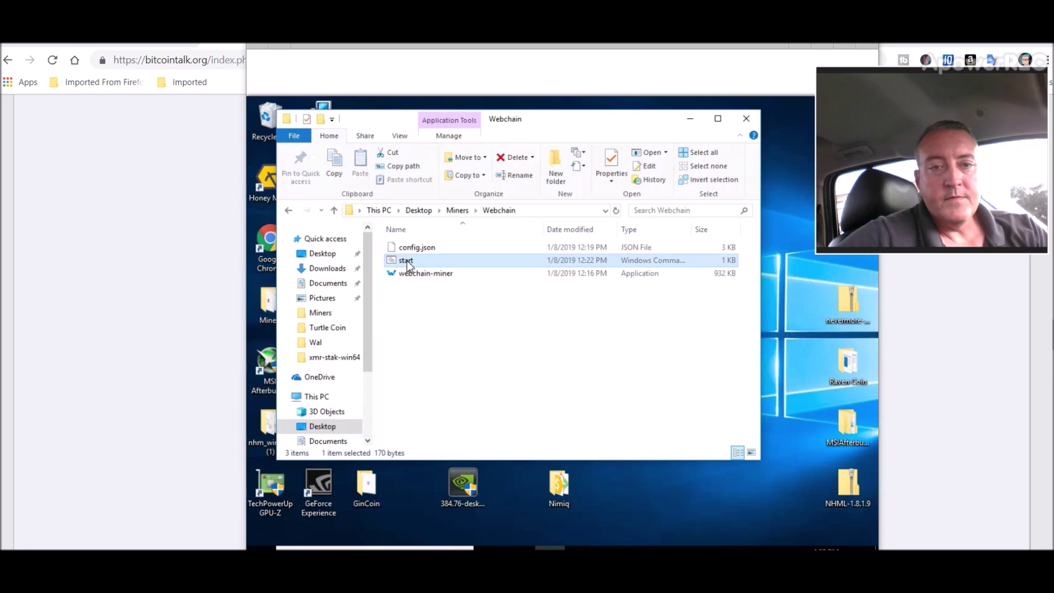